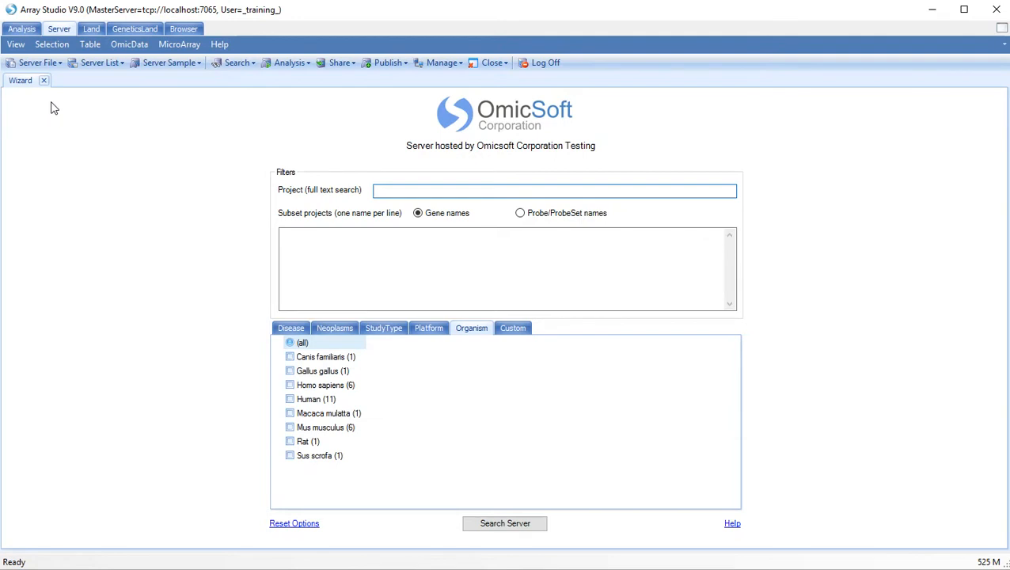
Show the server's sample template in Excel and examine its field names and labels, such as Disease.
click(437, 66)
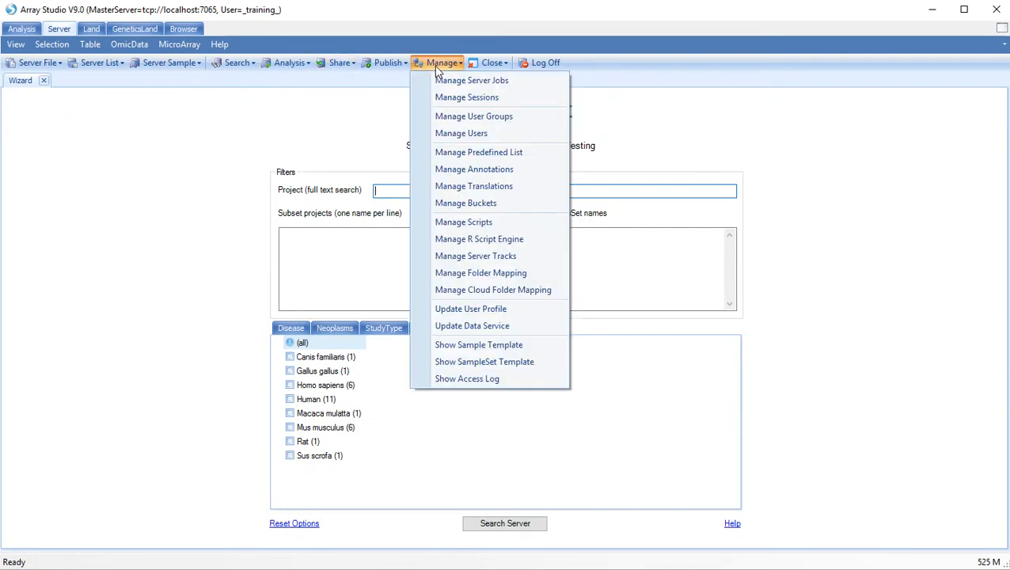
click(479, 345)
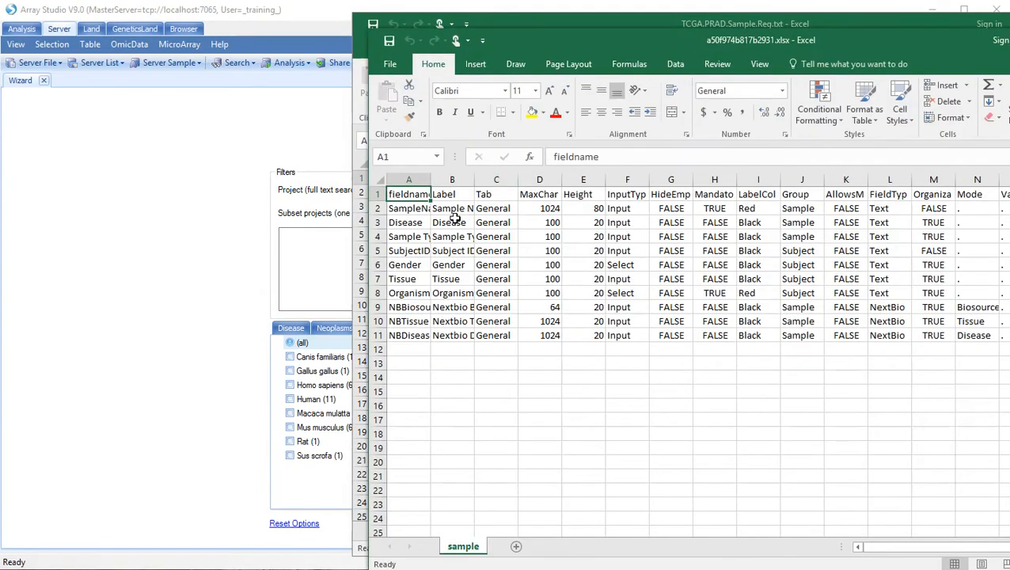
double_click(451, 221)
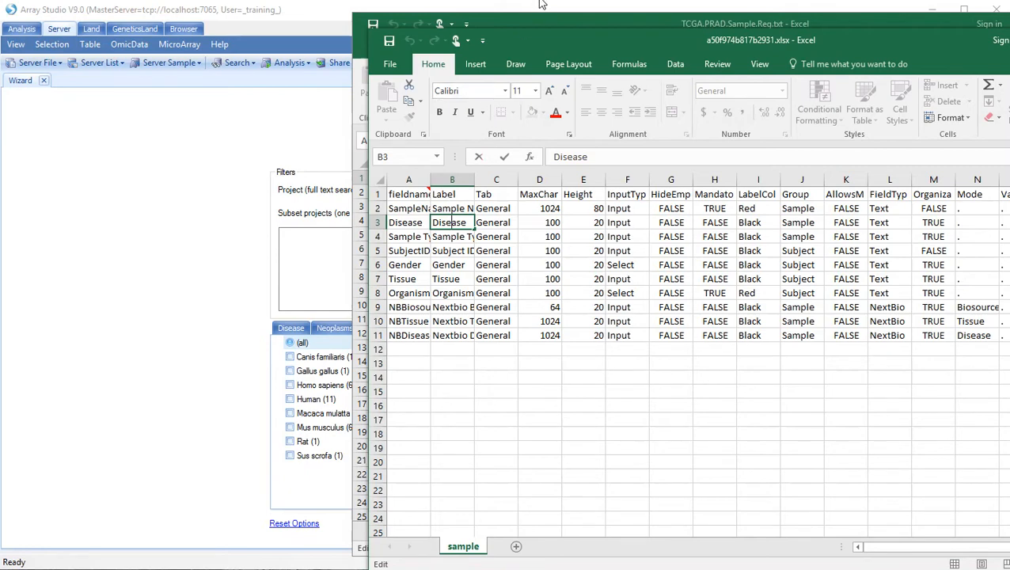
Switch to the TCGA.PRAD.Sample.Reg.txt workbook and examine its [Samples] section and the first sample's FilePath entry.
click(539, 24)
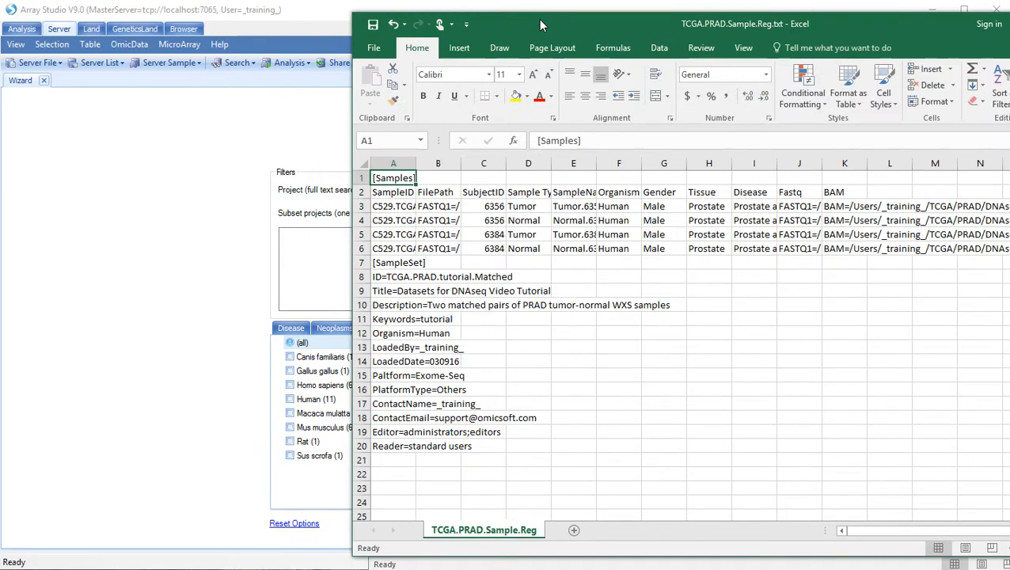
drag(539, 24, 286, 25)
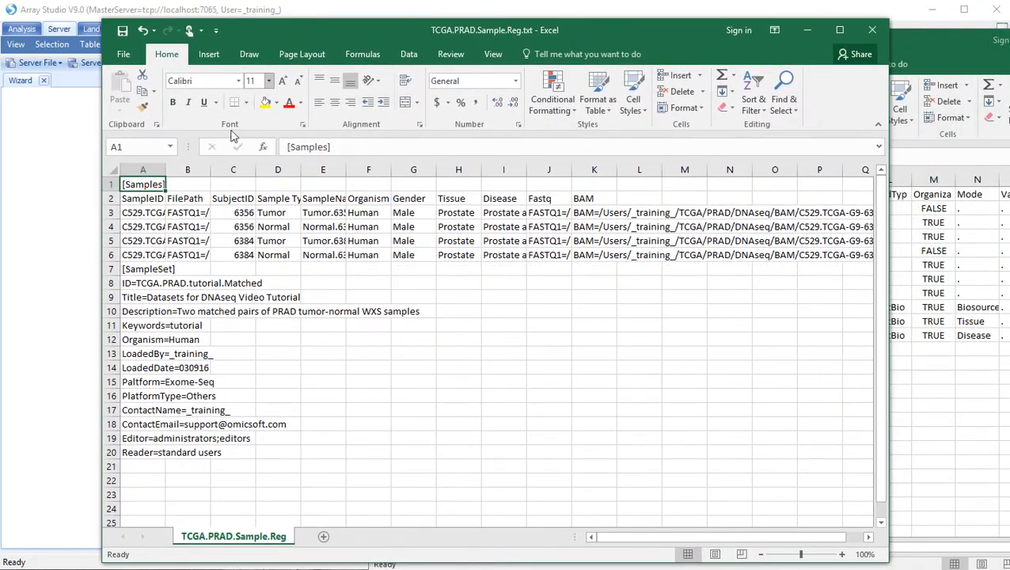
double_click(130, 183)
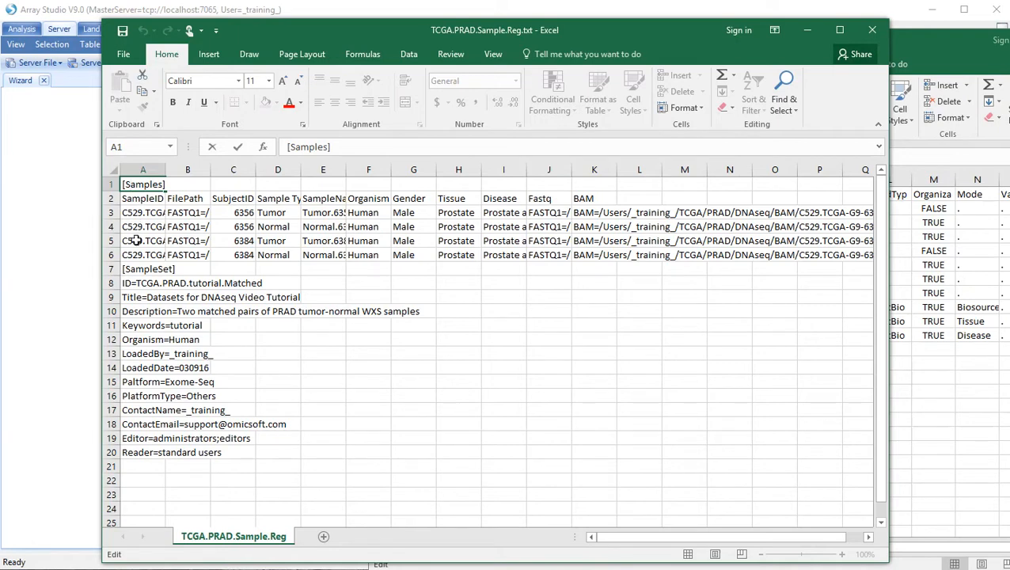
click(180, 212)
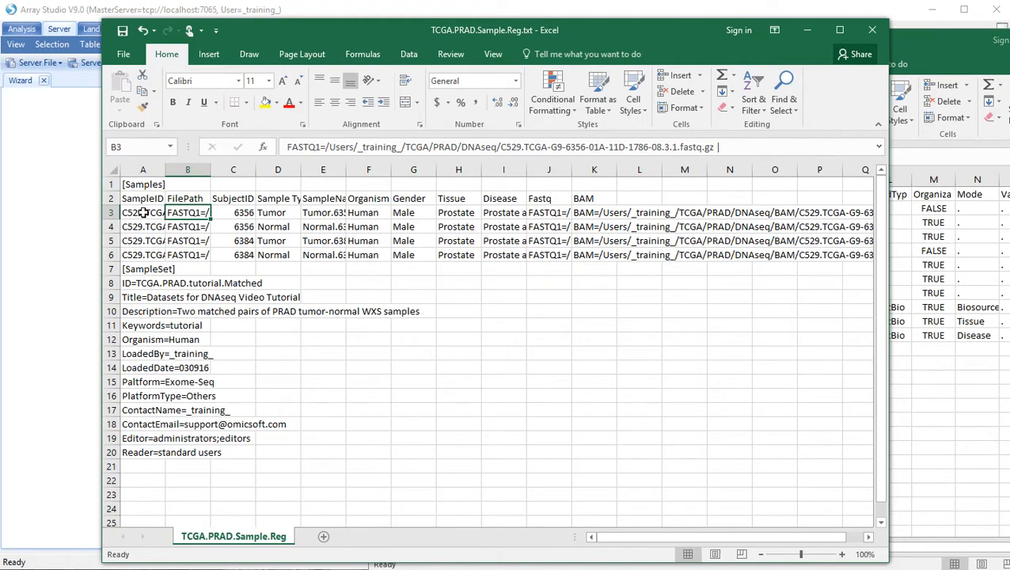
click(287, 147)
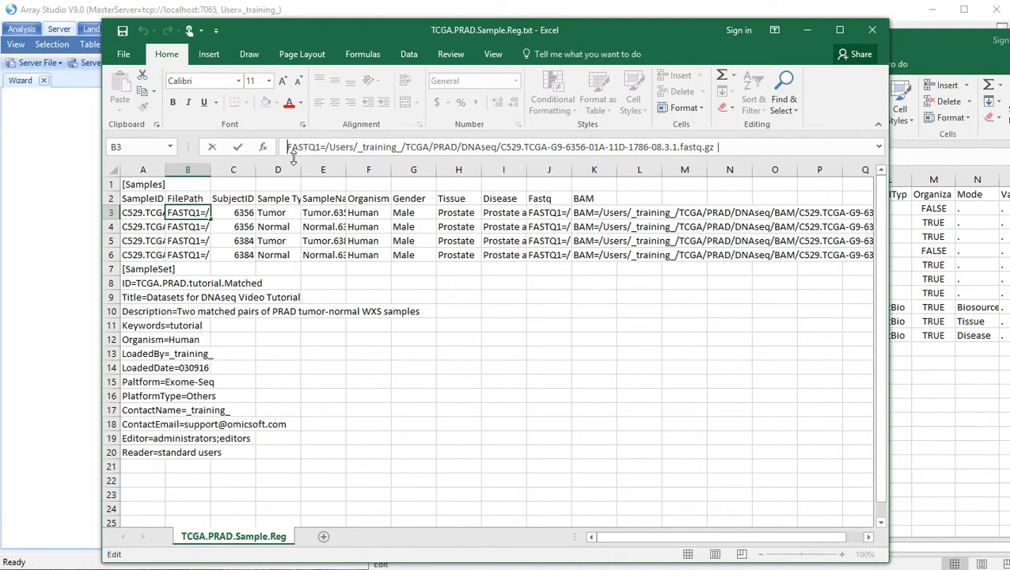
Widen the FilePath column to fit its contents and examine the FASTQ paths of the samples.
click(211, 170)
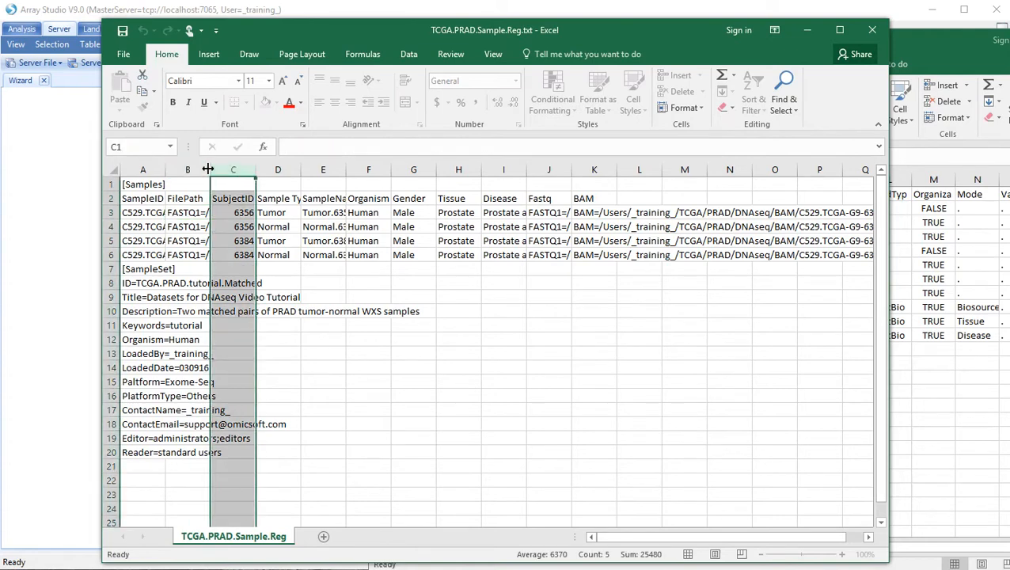
double_click(210, 170)
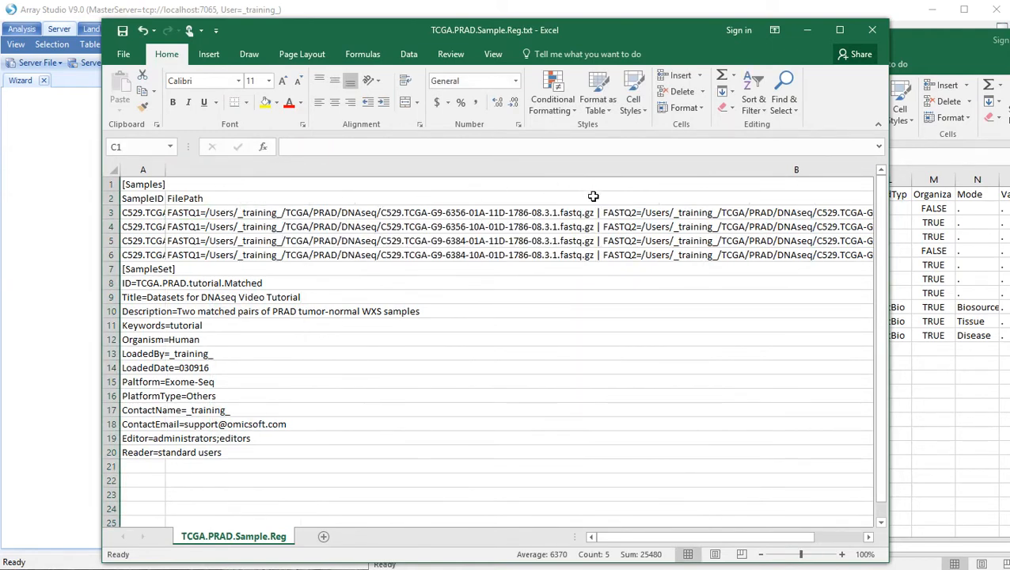
click(620, 213)
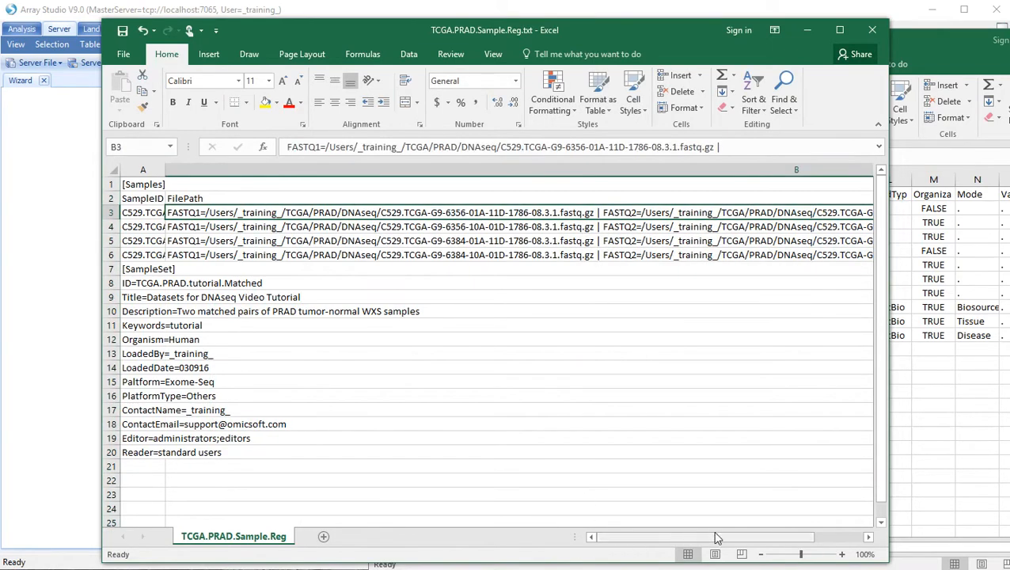
click(869, 537)
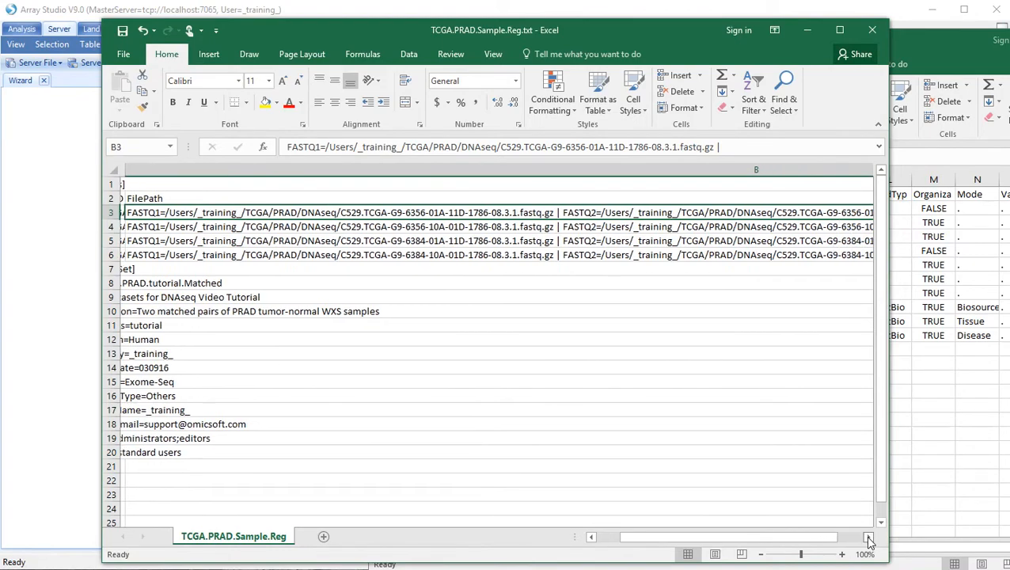
click(591, 538)
click(591, 538)
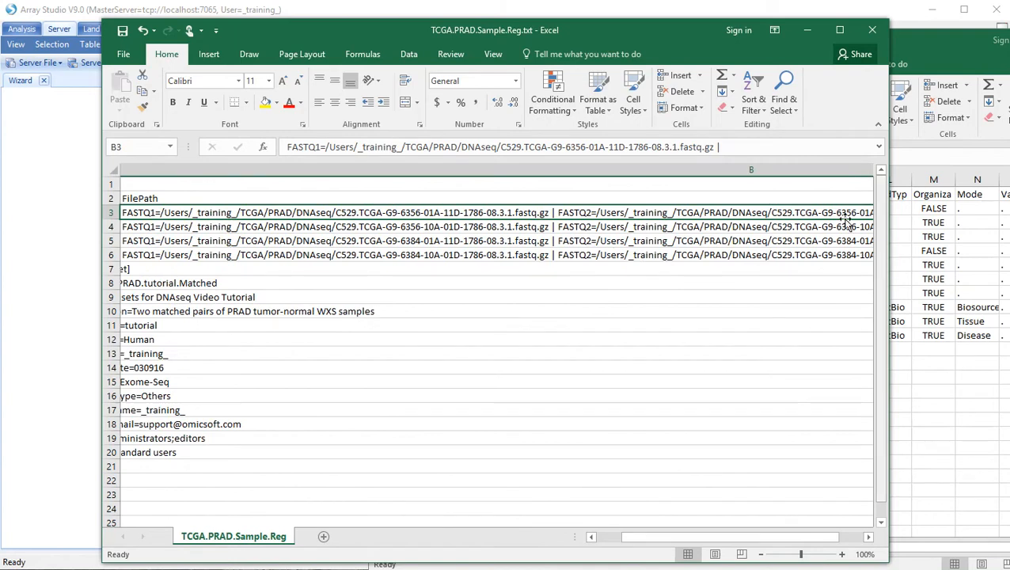
Expand the display of cell B3's full contents and examine its FASTQ and BAM file paths.
click(728, 146)
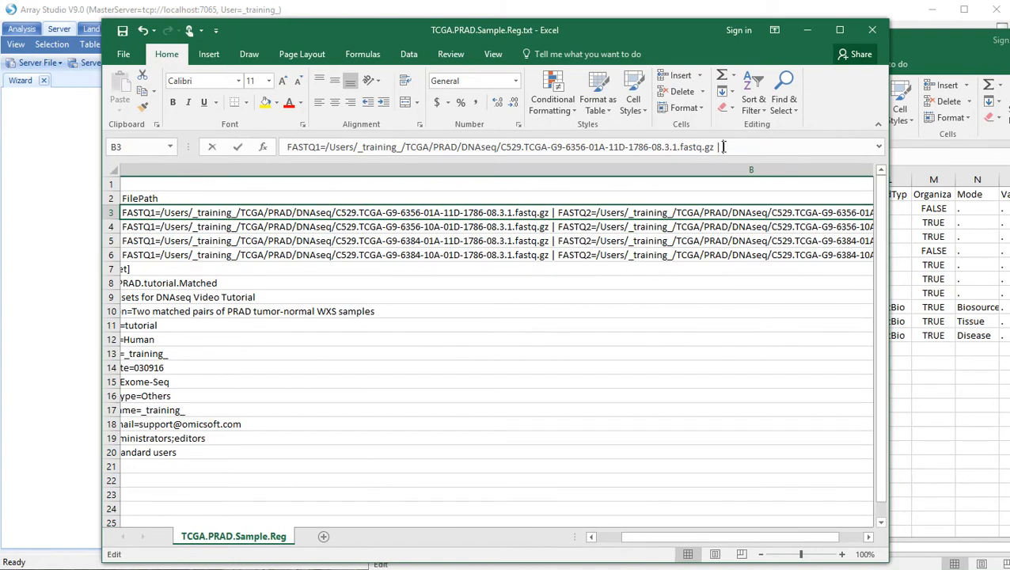
click(878, 148)
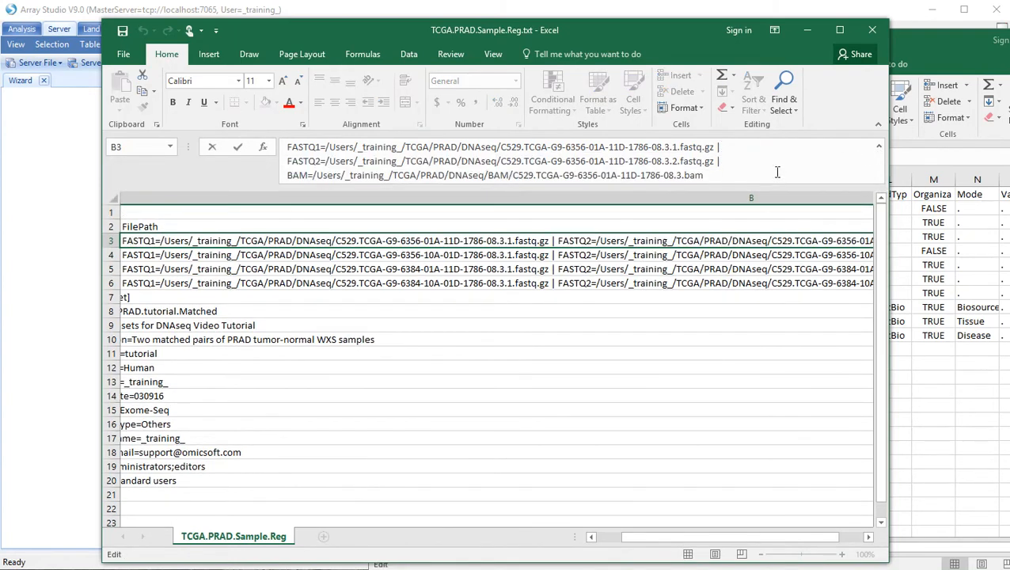
click(702, 176)
double_click(300, 173)
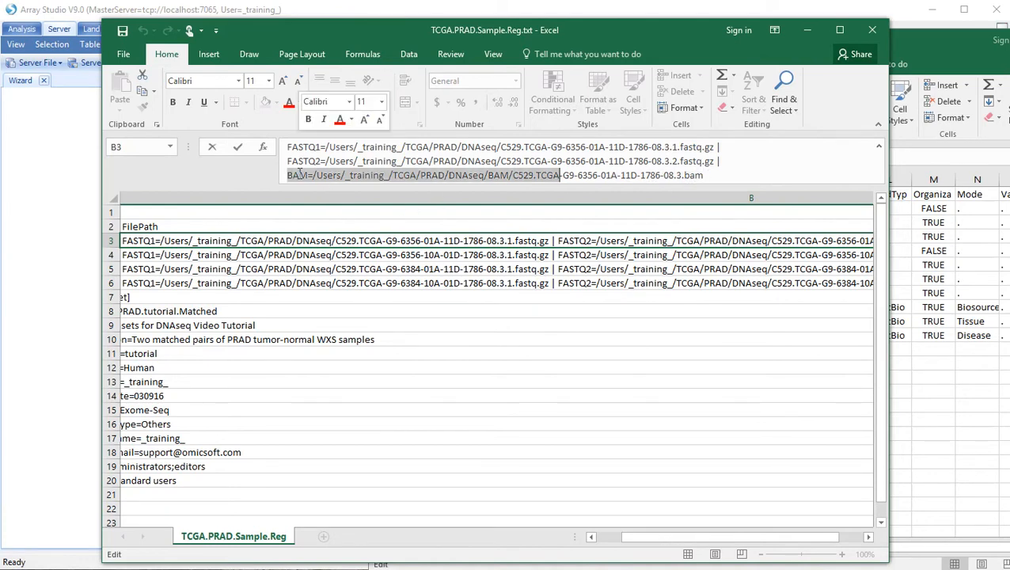
click(300, 173)
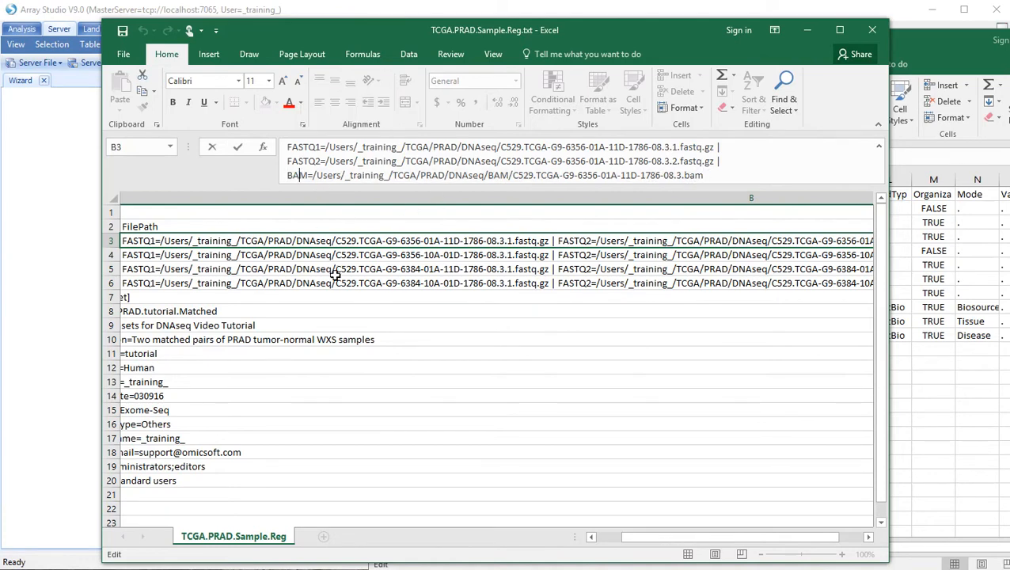
Examine the remaining sample metadata columns, including Sample Type, and return to the [Samples] header in cell A1.
click(867, 539)
click(867, 538)
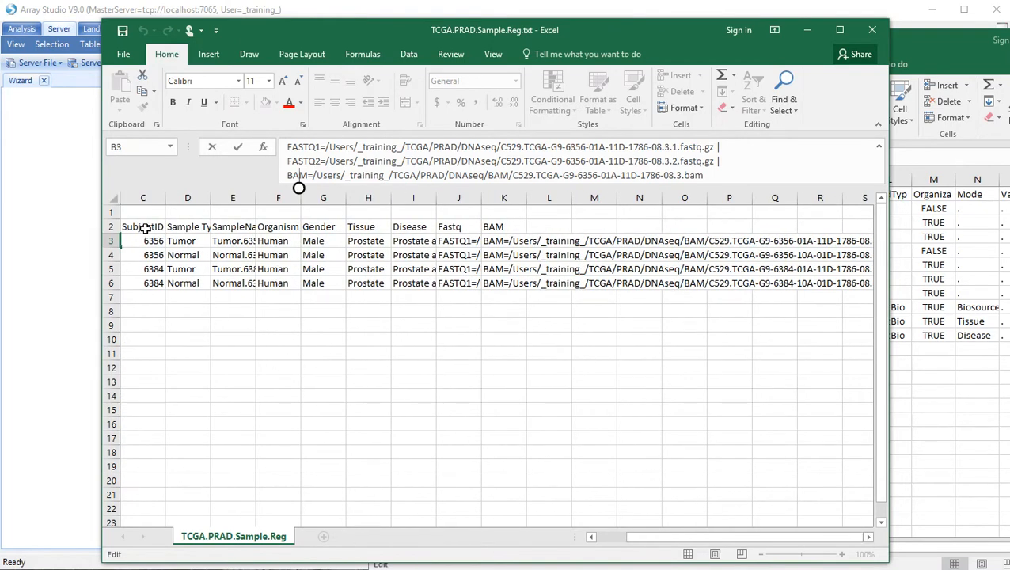
click(190, 226)
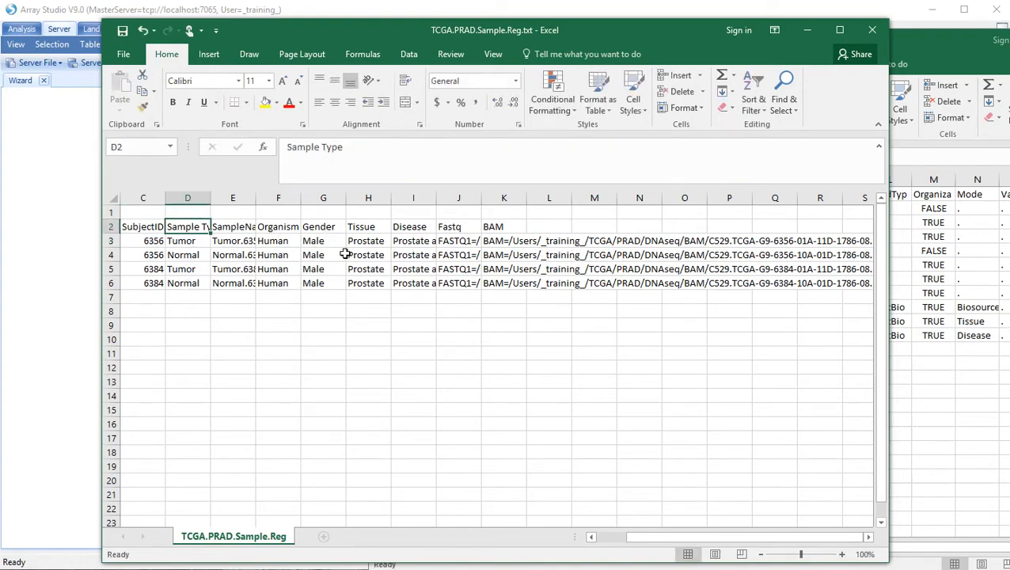
click(593, 537)
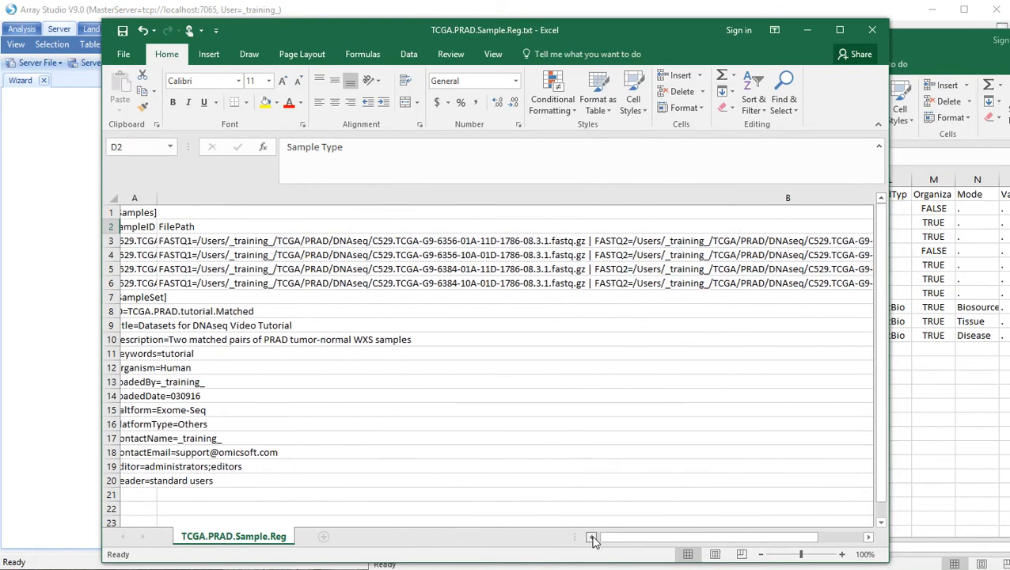
double_click(141, 211)
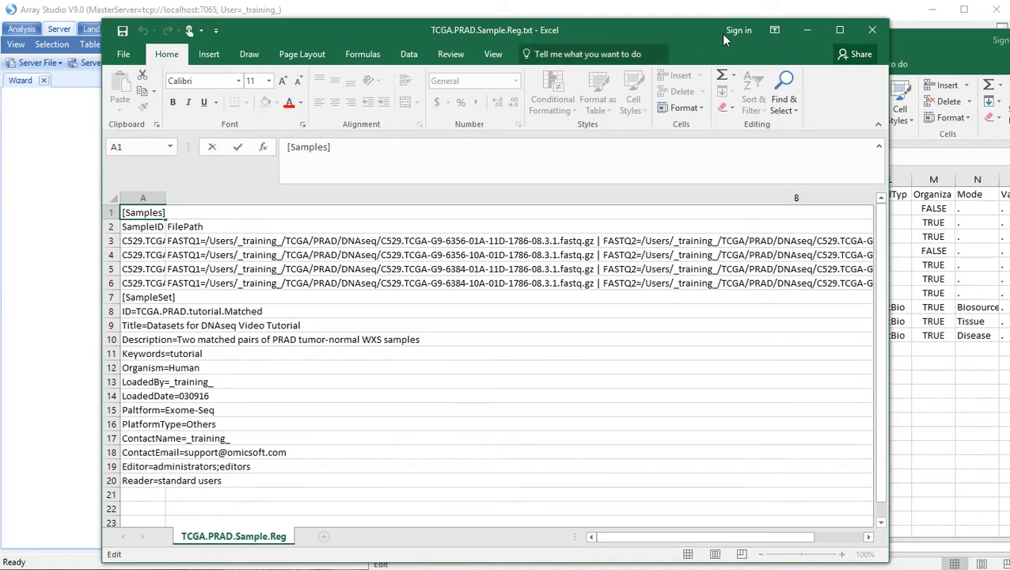
Close TCGA.PRAD.Sample.Reg.txt without saving changes and switch back to Array Studio.
click(873, 30)
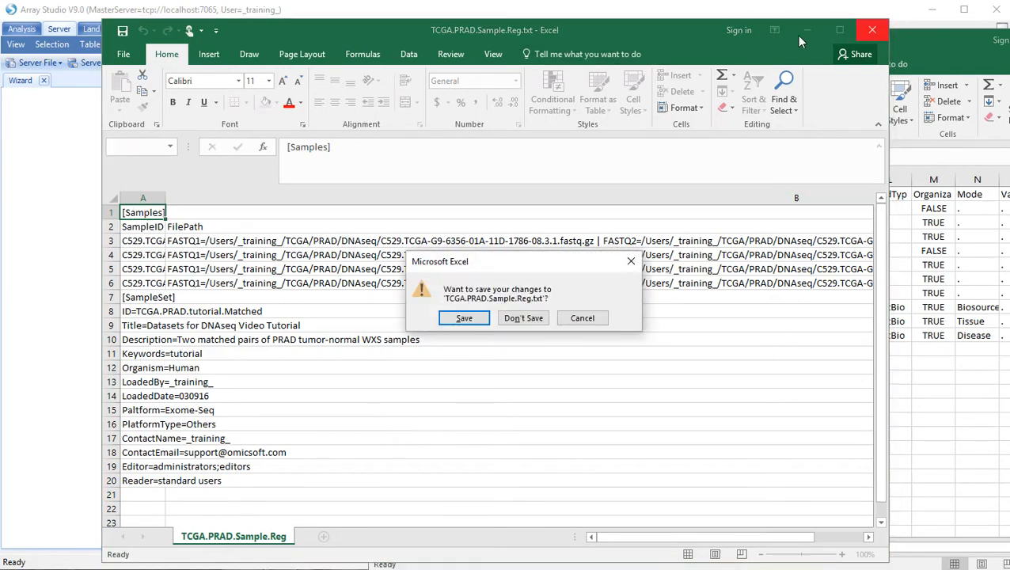
click(525, 317)
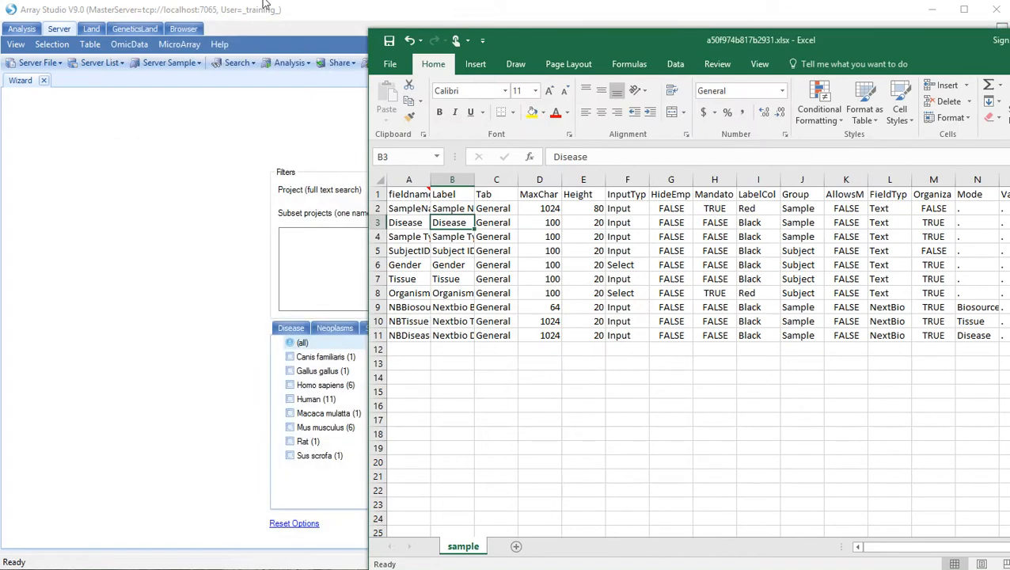
click(257, 13)
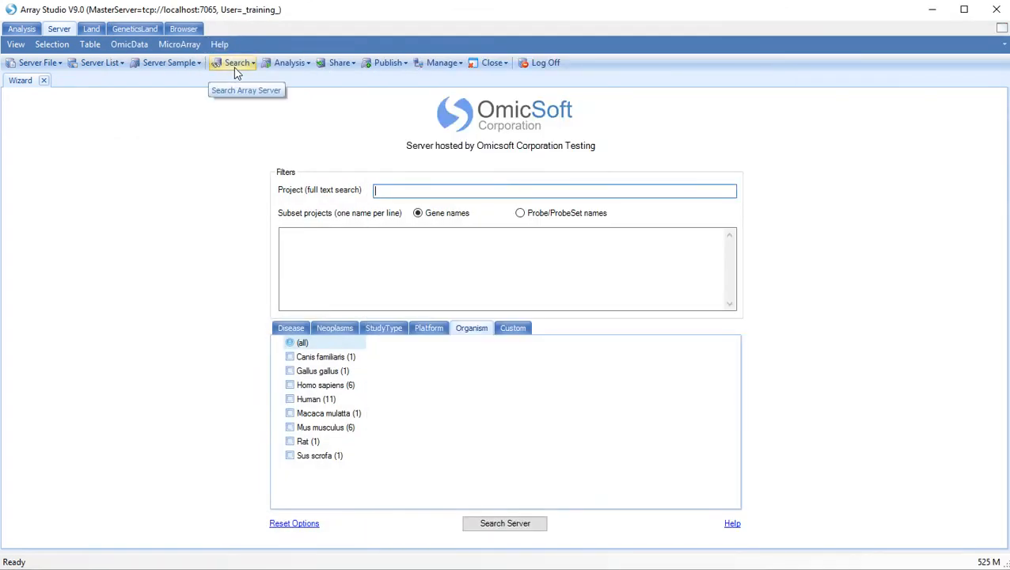
Try to register server samples from the local file TCGA.PRAD.Sample.Reg.txt in the SampleManagement folder.
click(183, 66)
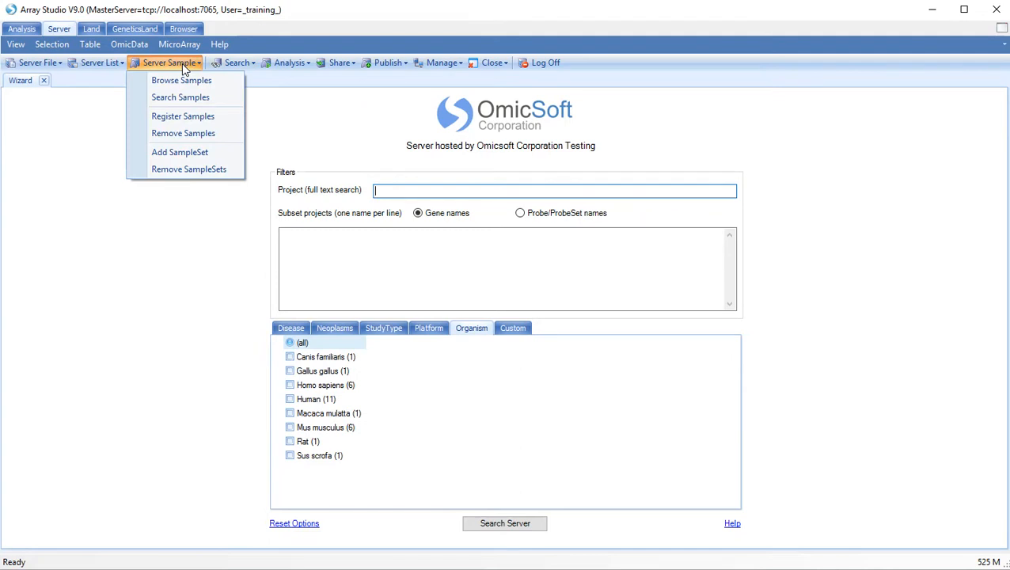
click(182, 119)
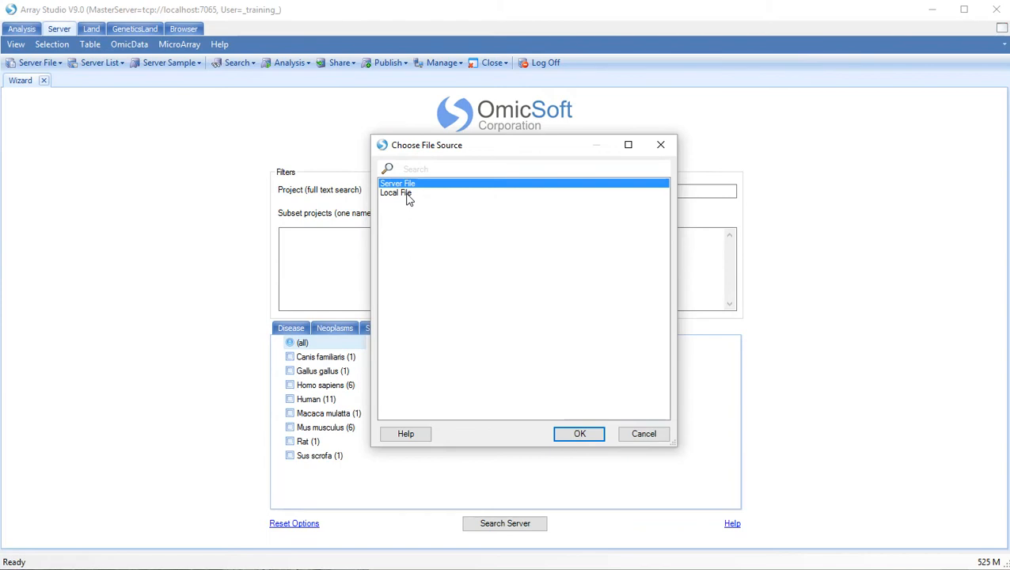
click(409, 197)
click(581, 433)
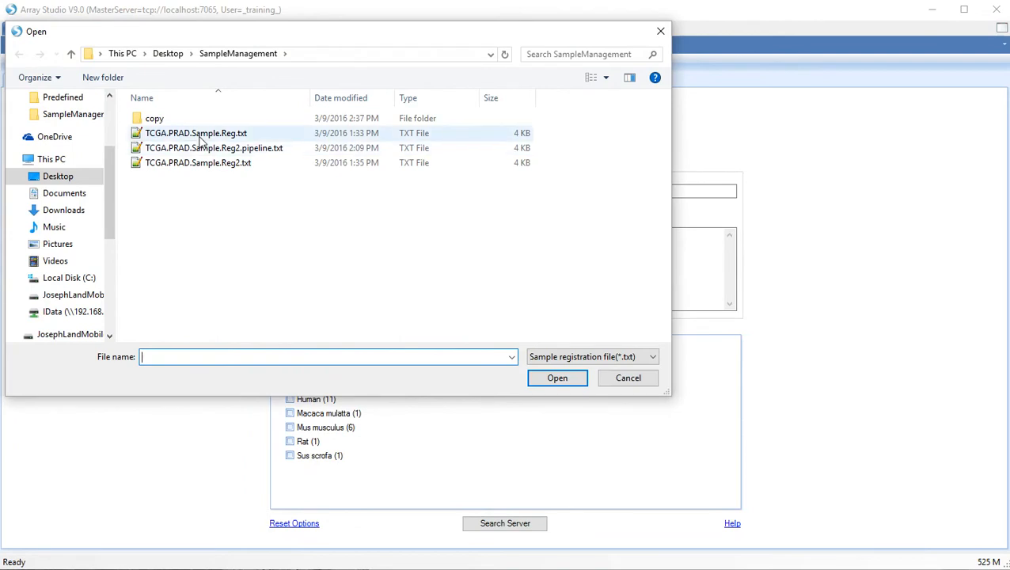
click(201, 135)
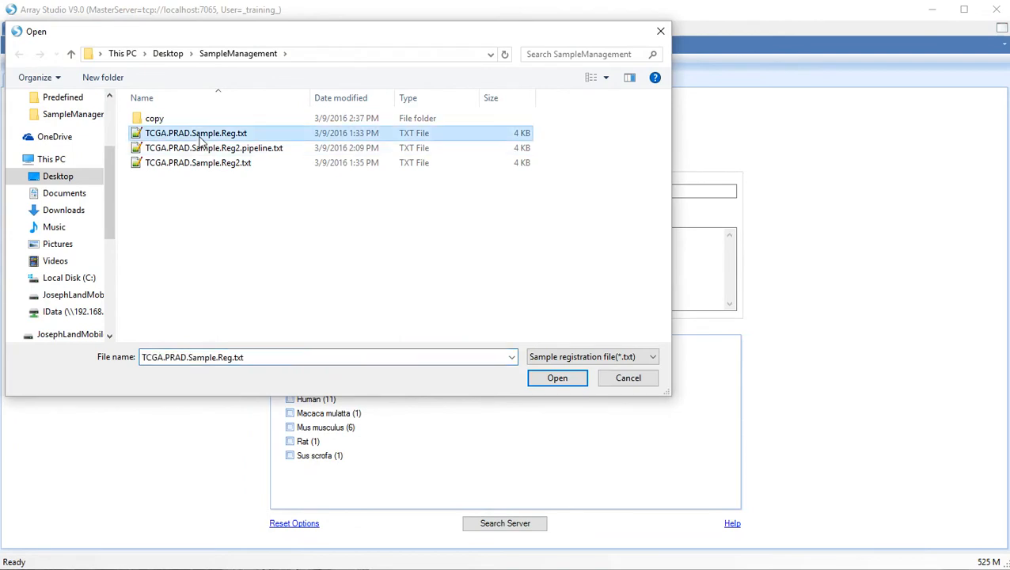
click(557, 378)
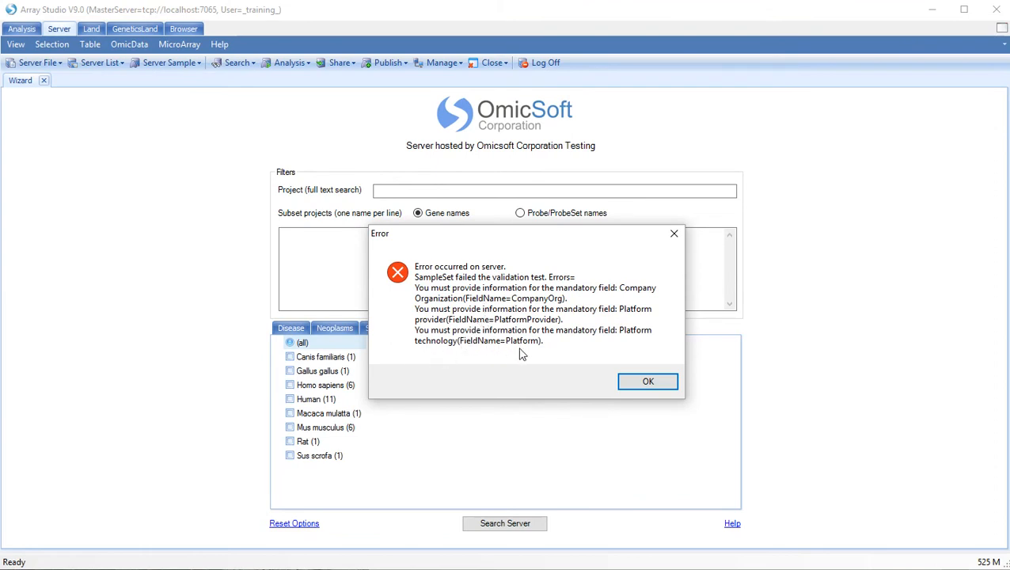
click(645, 383)
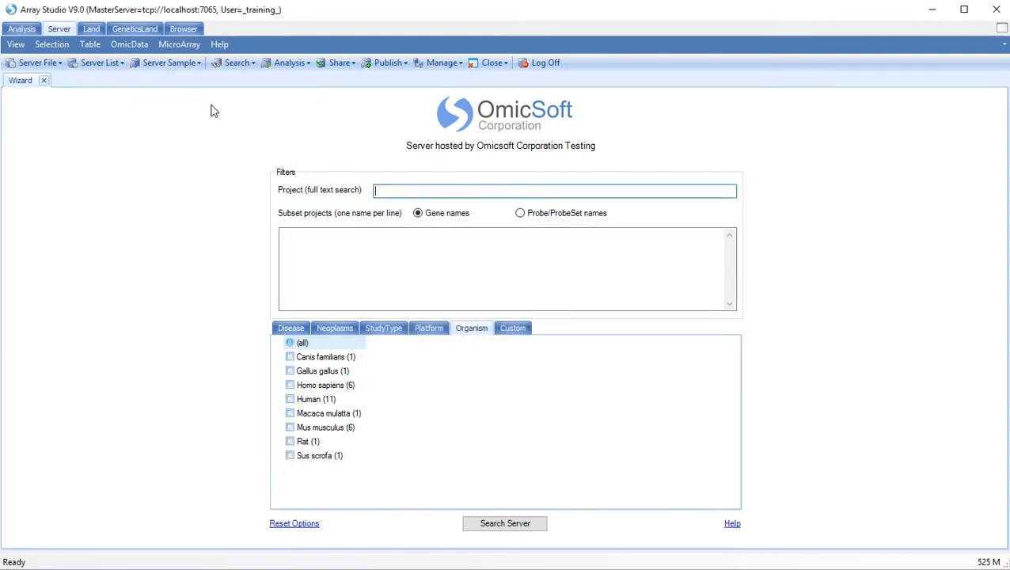
Switch to the TCGA.PRAD.Sample.Reg2.txt workbook in Excel and examine its PlatformProvider, CompanyOrg and Reader entries under [SampleSet].
click(556, 569)
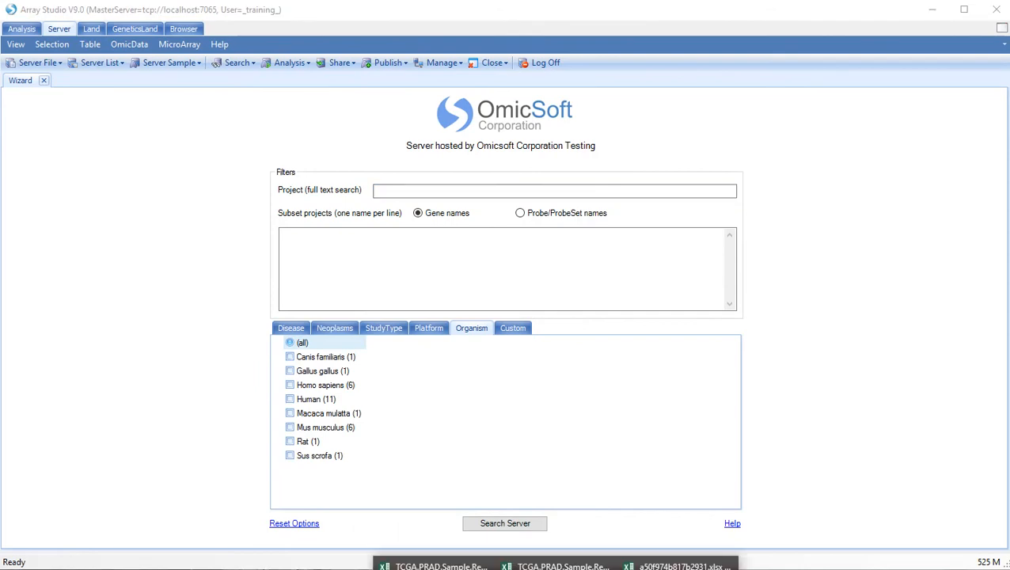
click(554, 565)
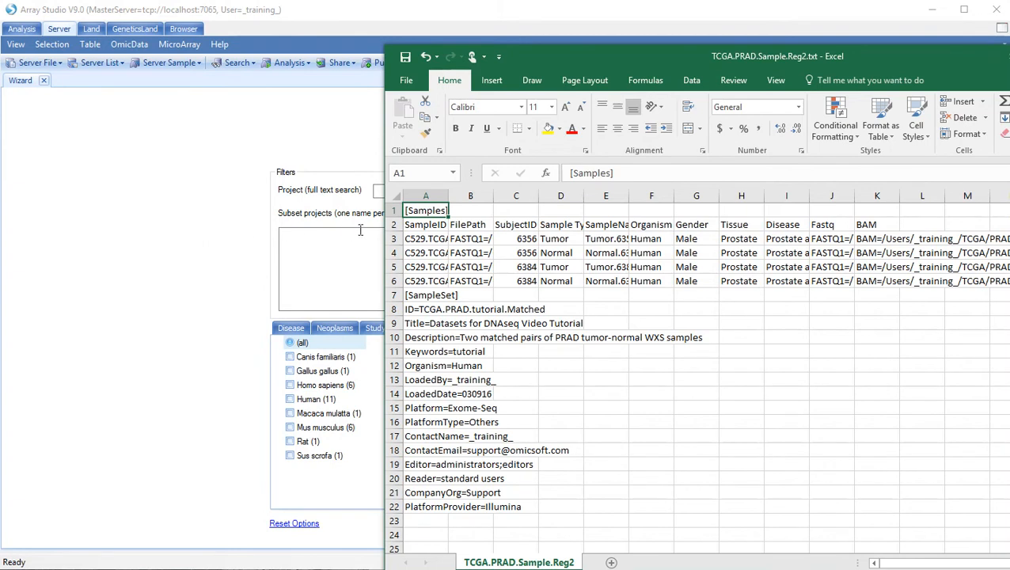
double_click(412, 211)
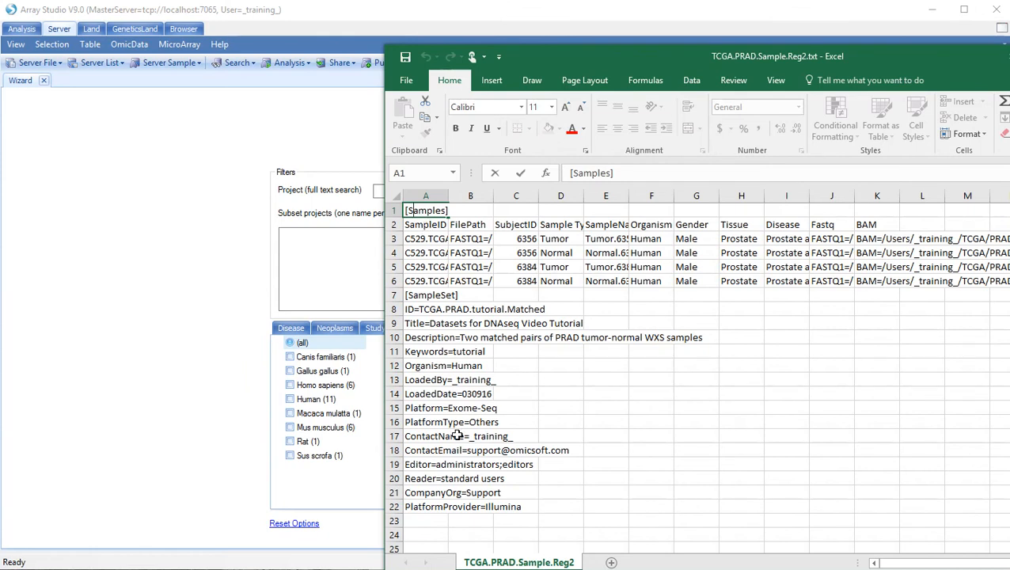
click(425, 506)
click(427, 489)
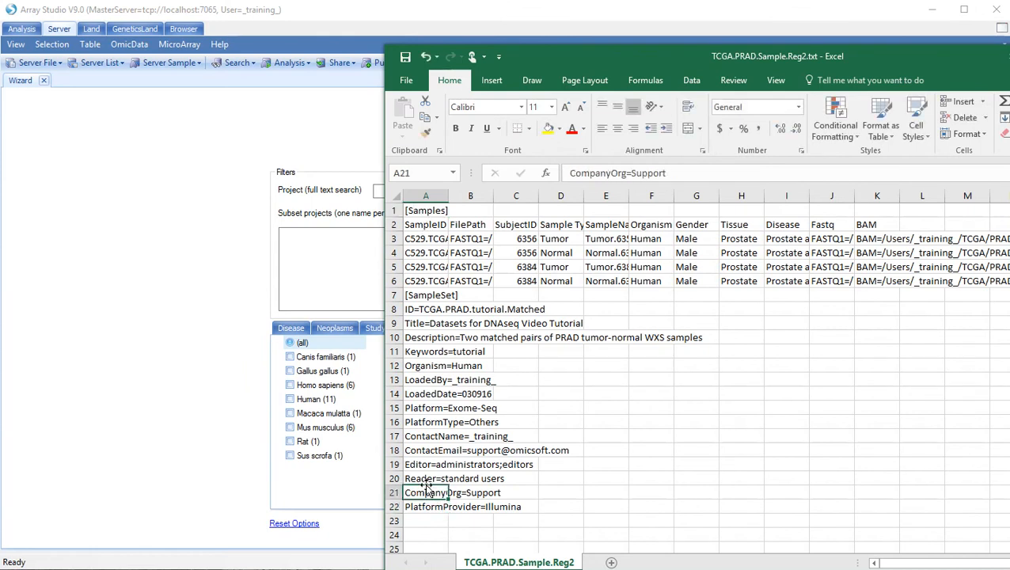
click(425, 479)
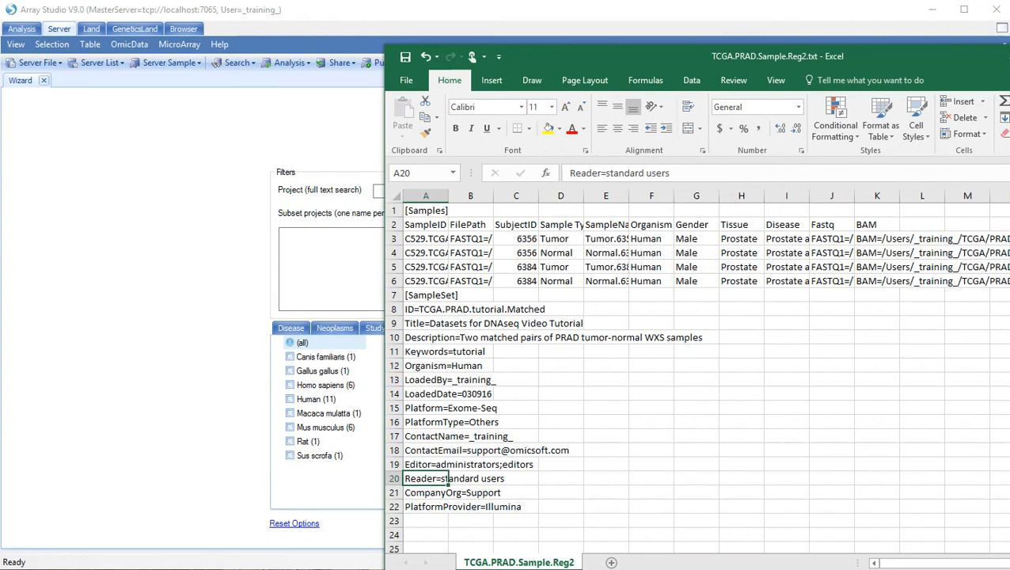
Close TCGA.PRAD.Sample.Reg2.txt without saving changes and switch back to Array Studio.
key(ctrl+w)
click(516, 317)
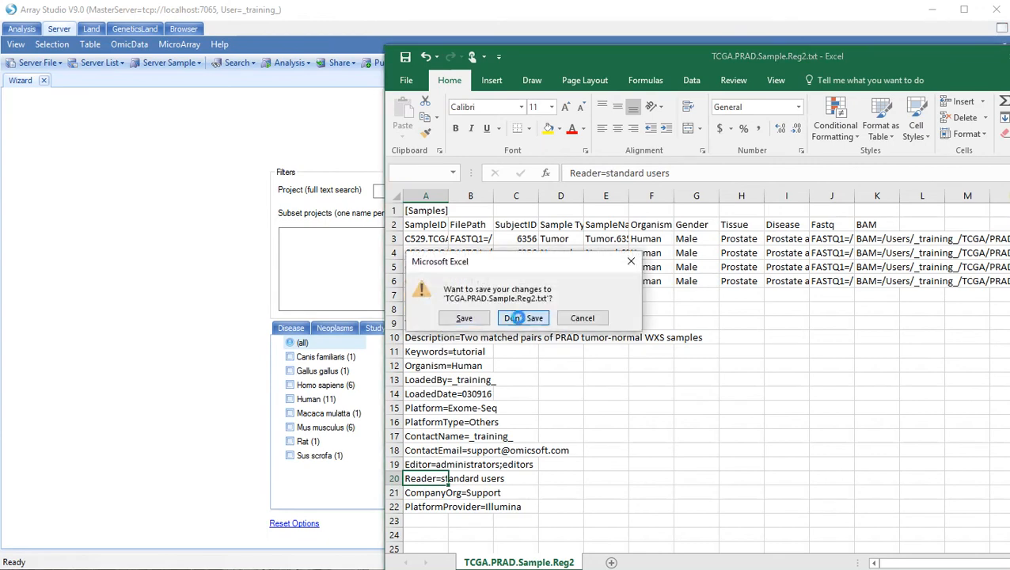
click(282, 118)
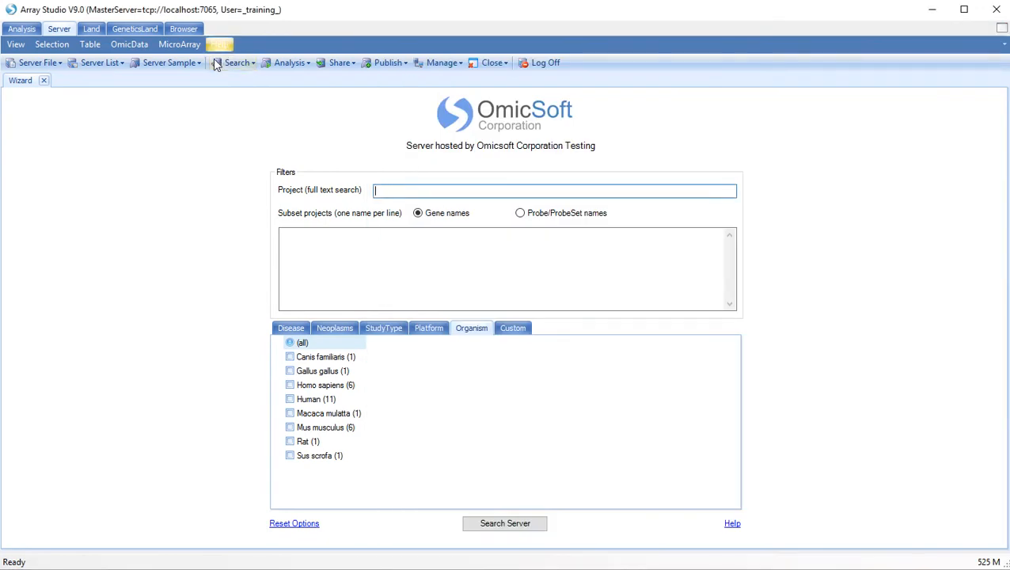
Register server samples from the local file TCGA.PRAD.Sample.Reg2.txt in the SampleManagement folder.
click(179, 62)
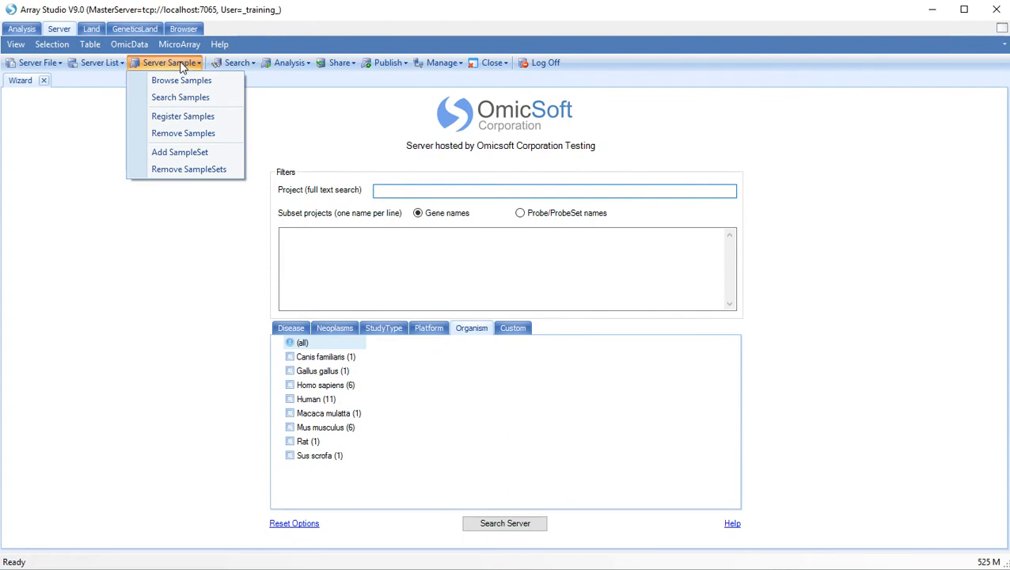
click(177, 124)
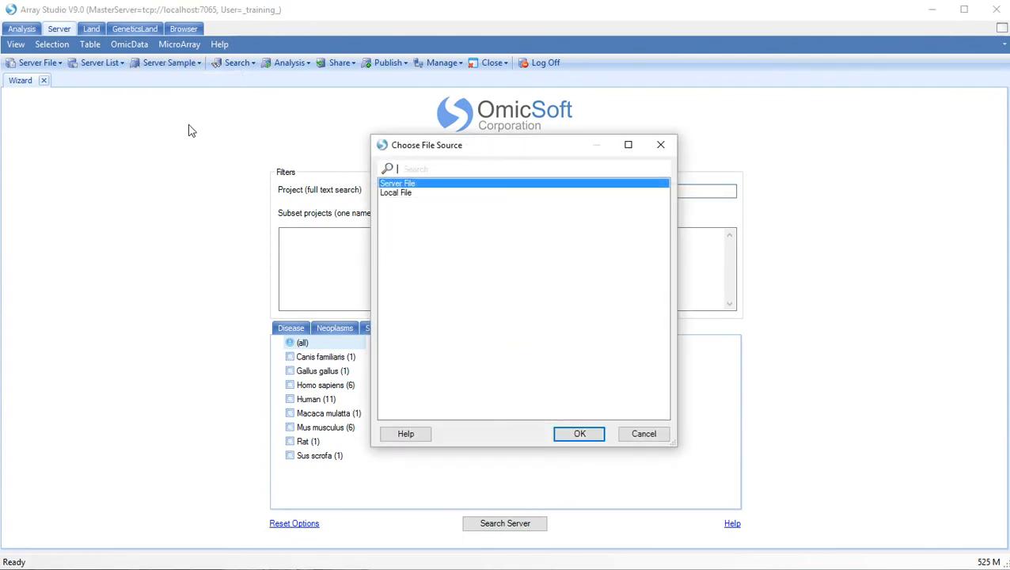
click(407, 193)
click(586, 440)
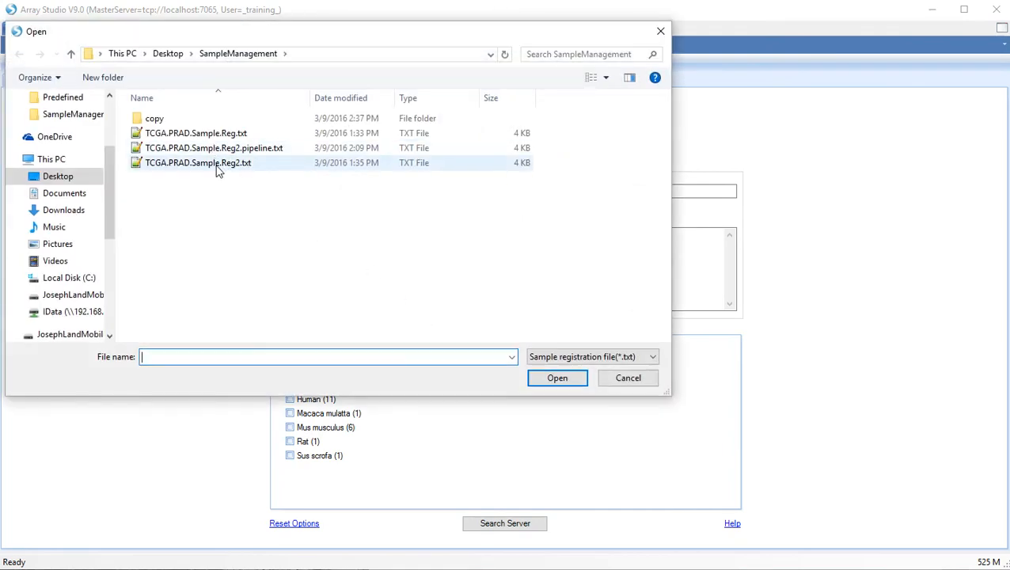
click(218, 166)
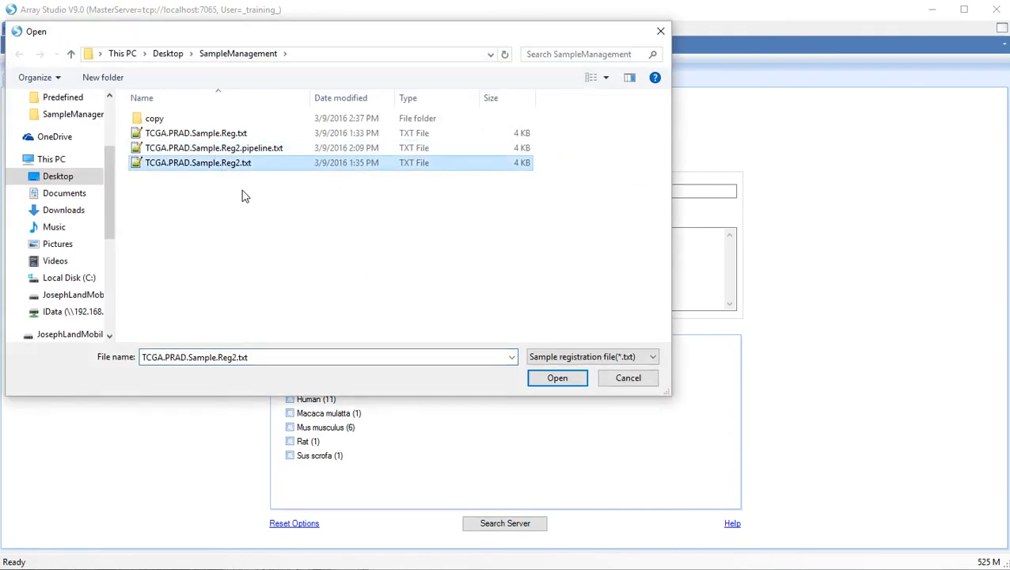
click(558, 378)
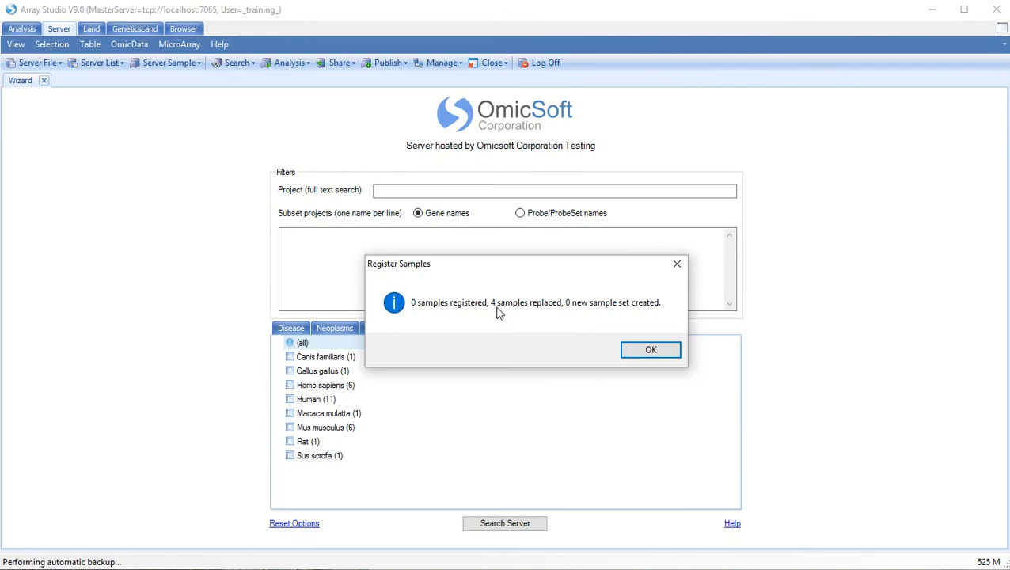
click(649, 350)
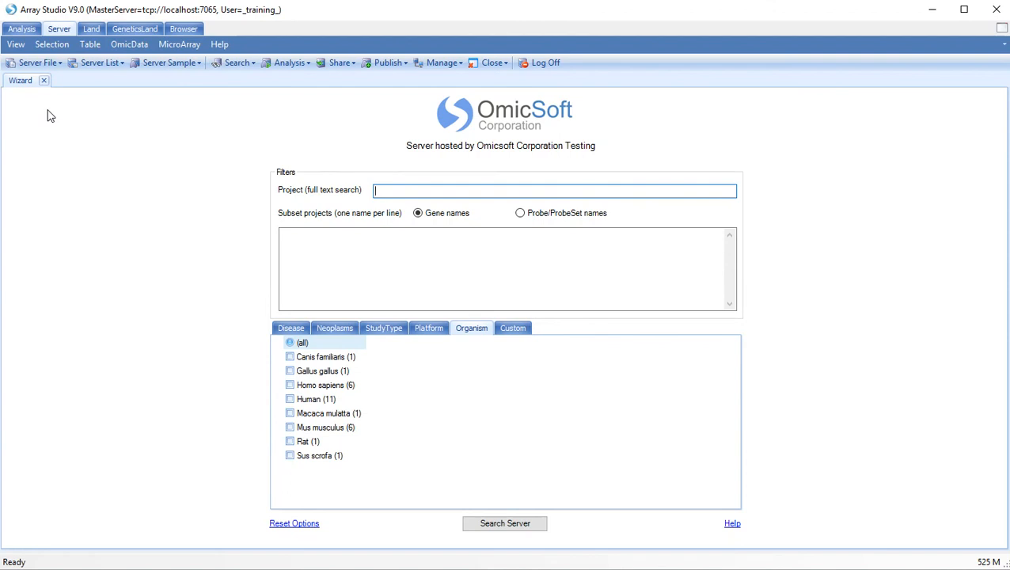
Start adding a sample set to the server, opening the choice of file source.
click(162, 65)
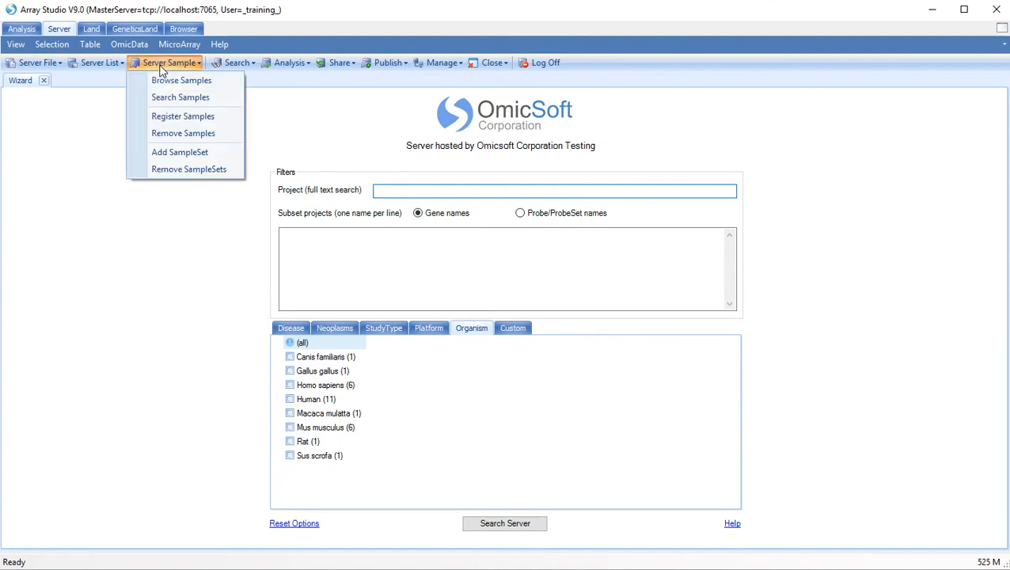
click(179, 152)
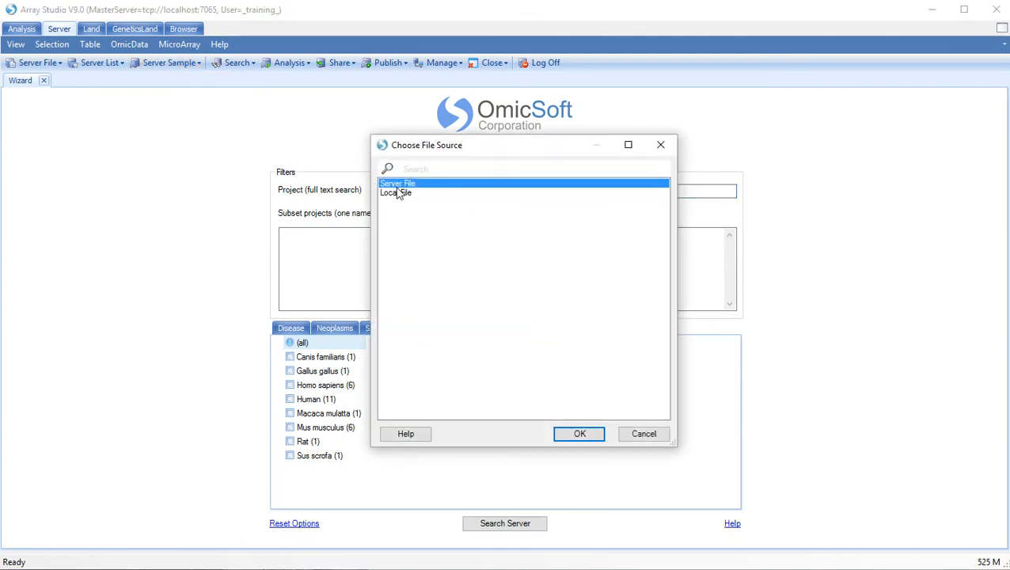